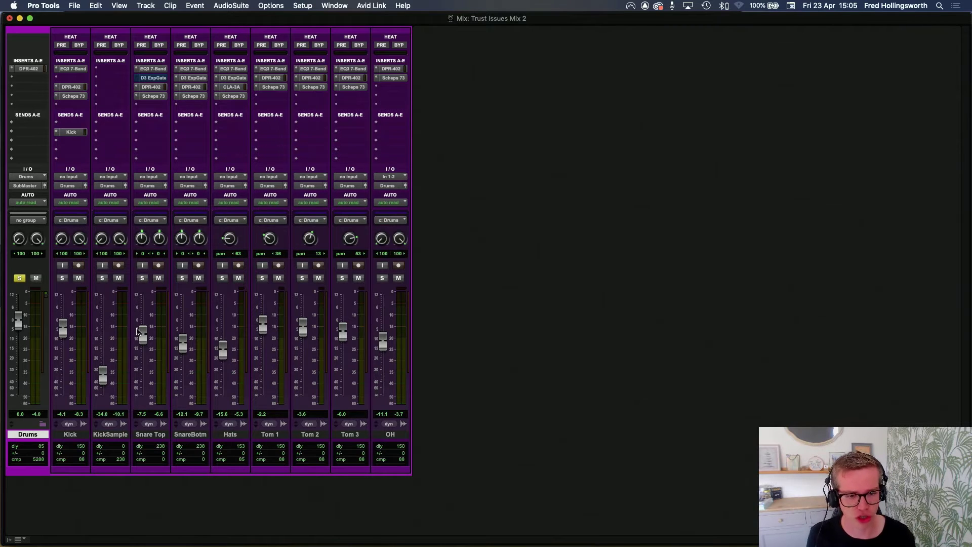
Step: Audition the drums, then collapse the Drums folder to hide its tracks
key(space)
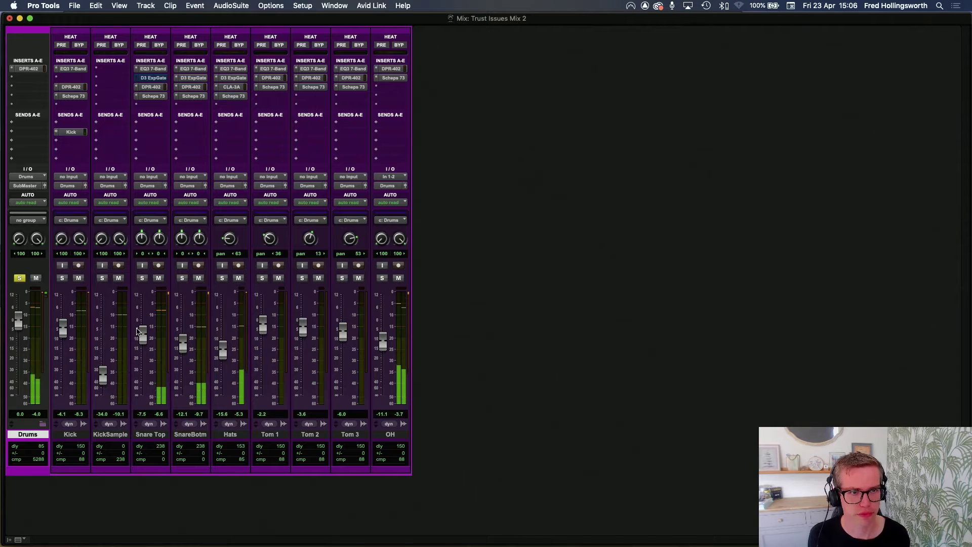
key(space)
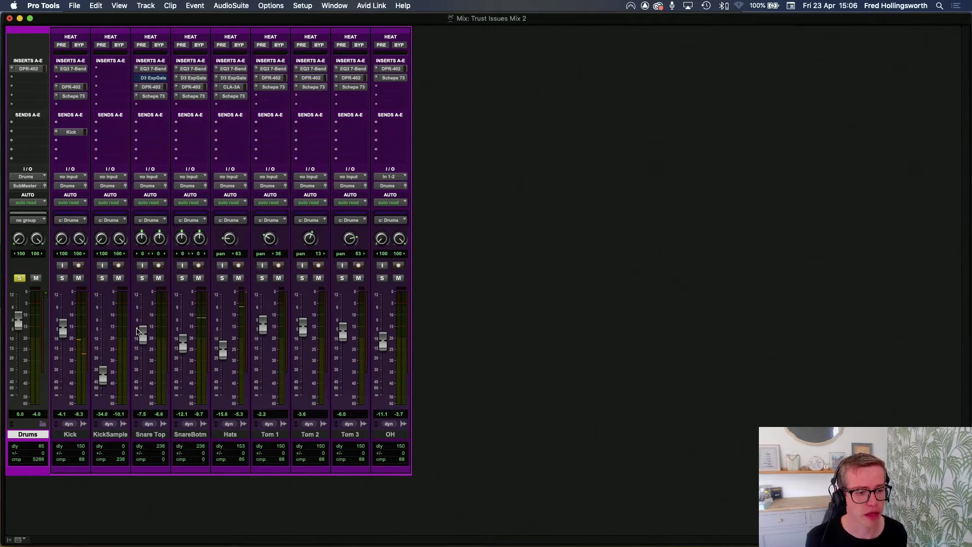
click(42, 425)
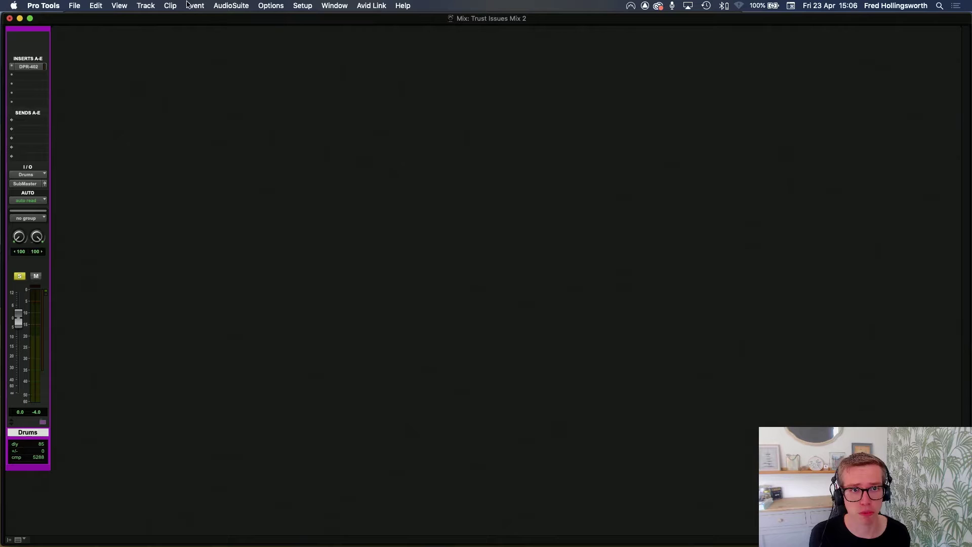
Step: Create a new stereo Aux Input track named 'Parallel'
click(144, 5)
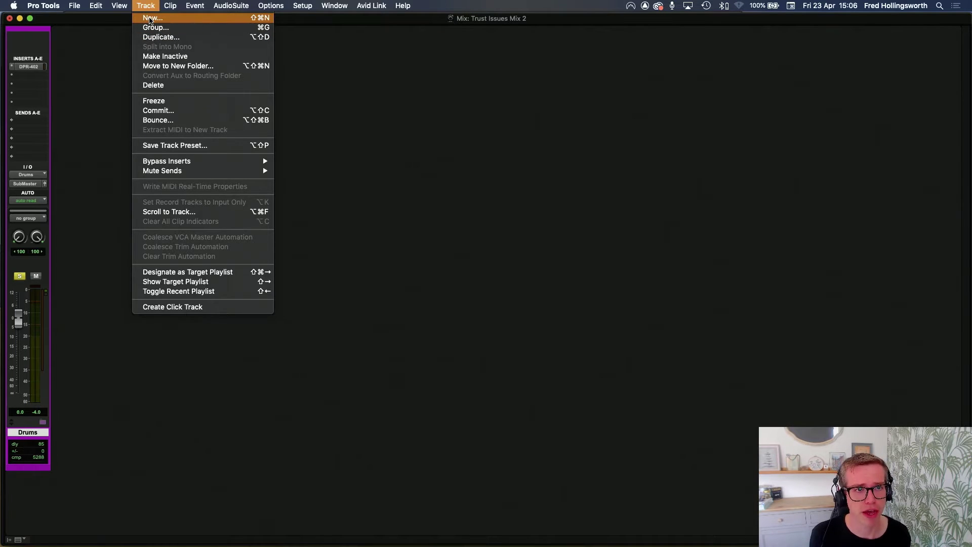
click(150, 20)
click(371, 200)
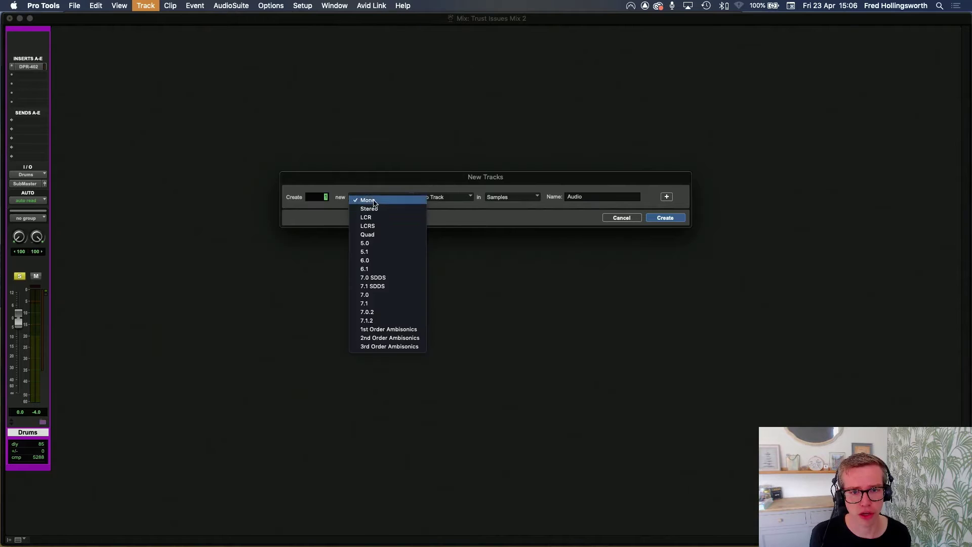
click(420, 209)
click(441, 197)
click(435, 206)
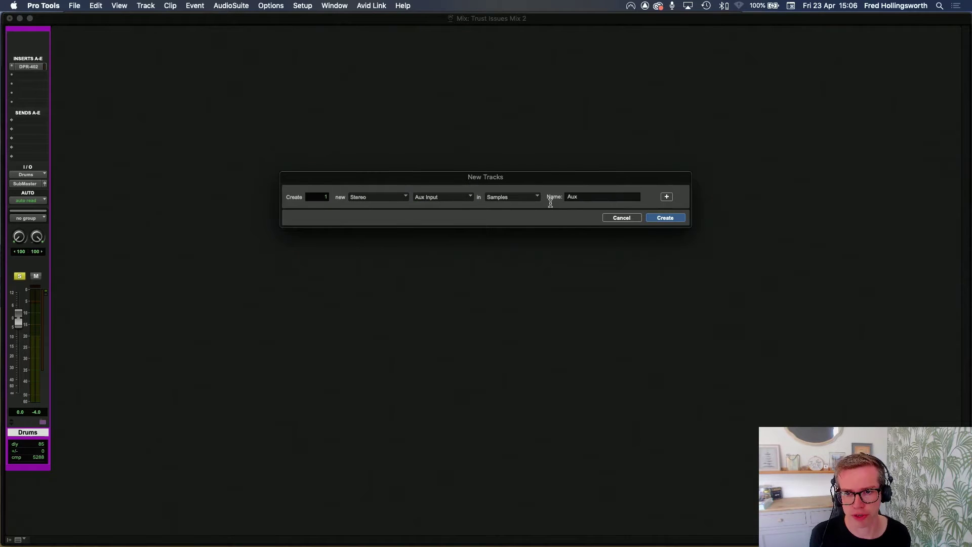
drag(619, 195, 566, 195)
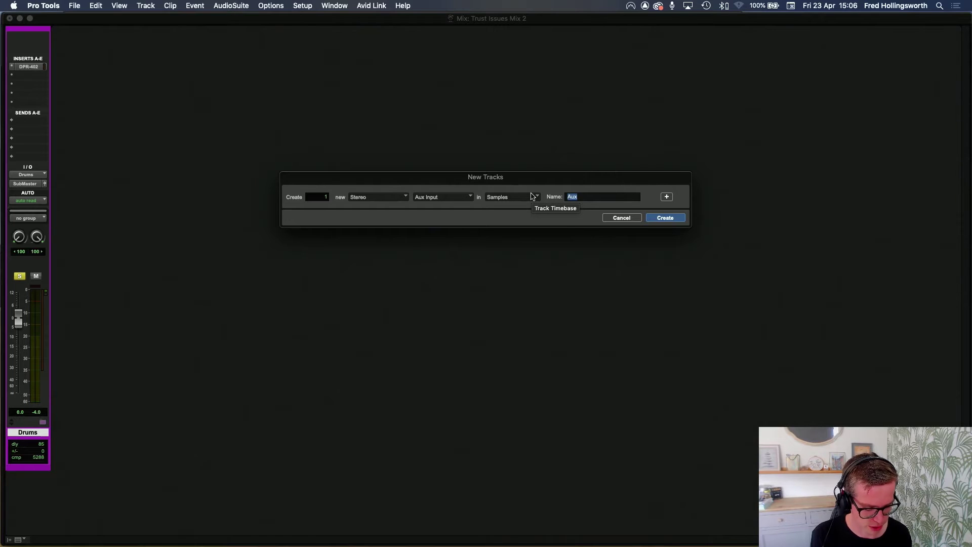
text(P)
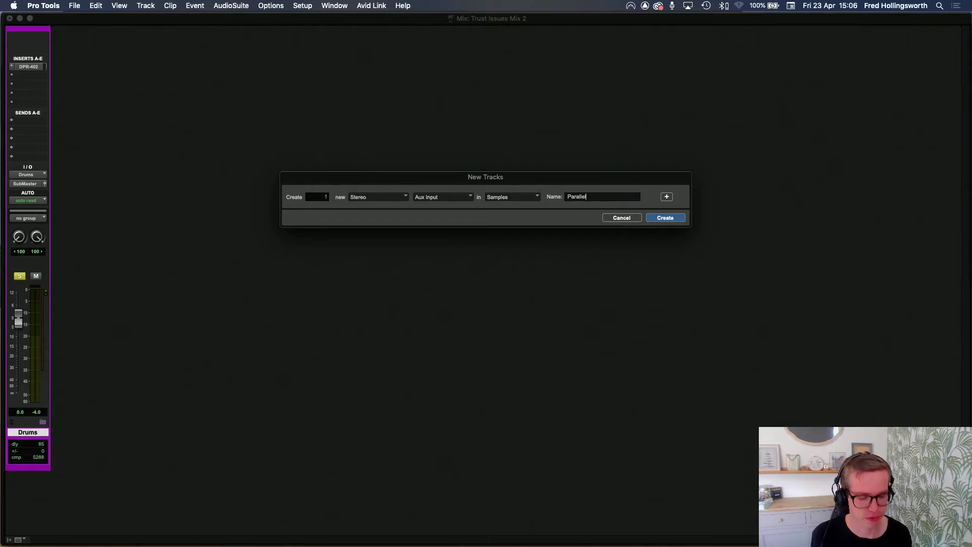
text(arallel)
key(Return)
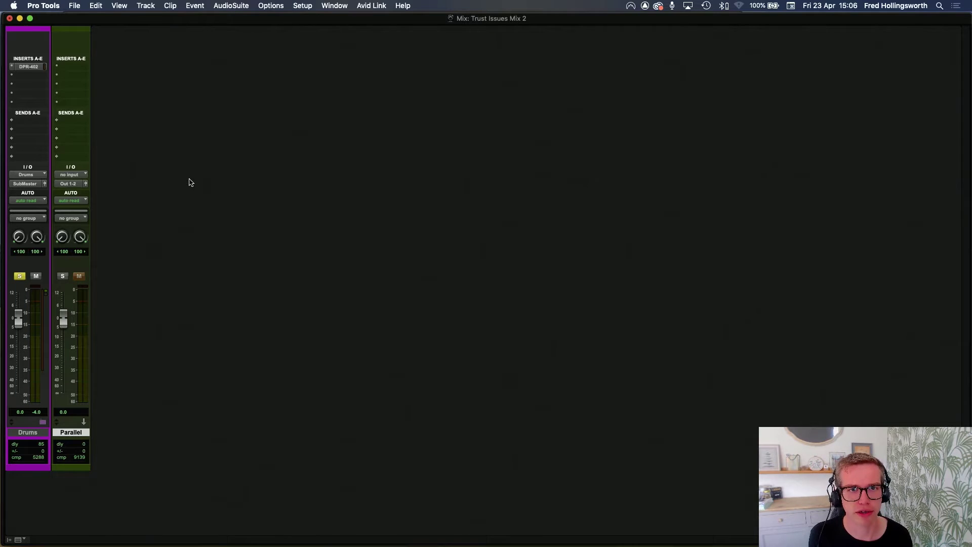
Step: Create a stereo bus path named 'Parallel' in I/O Setup and close the window
click(300, 4)
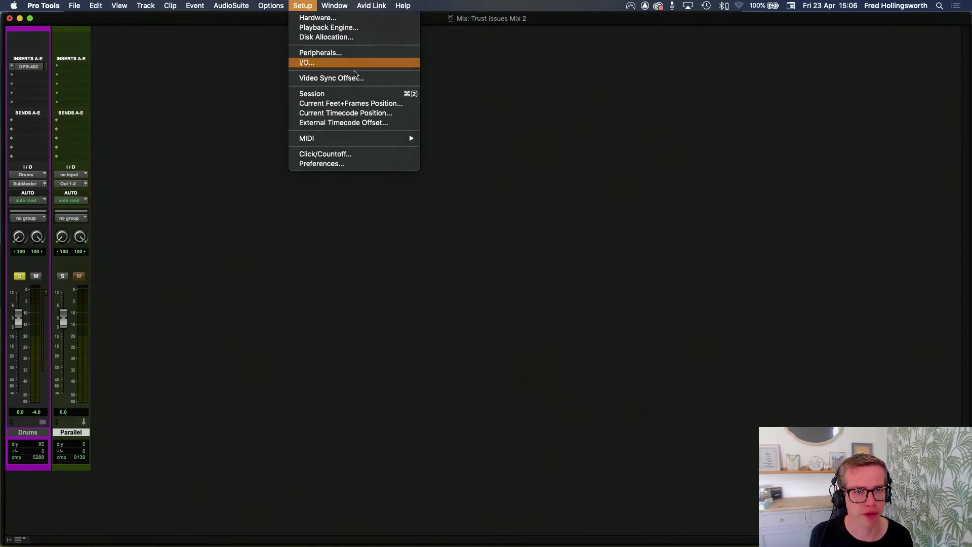
click(305, 62)
click(259, 310)
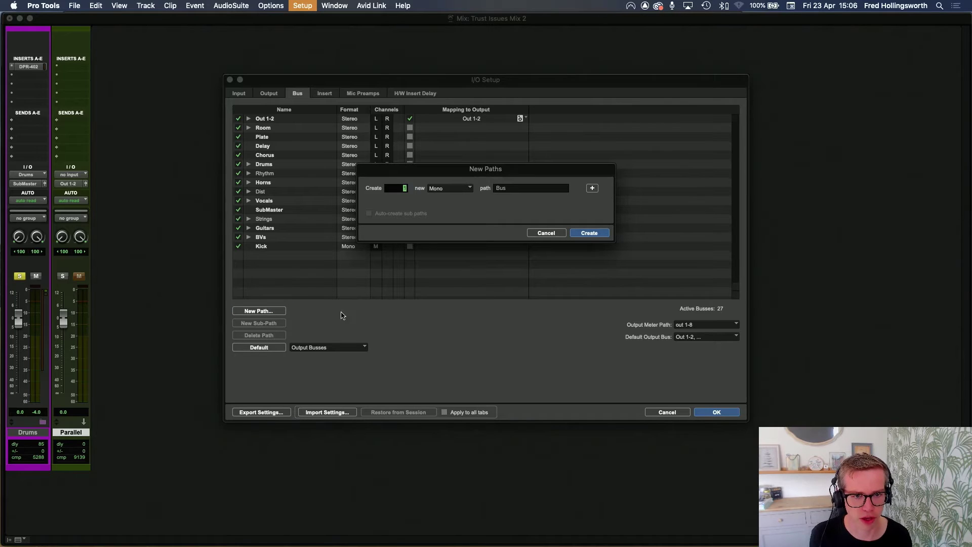
click(462, 189)
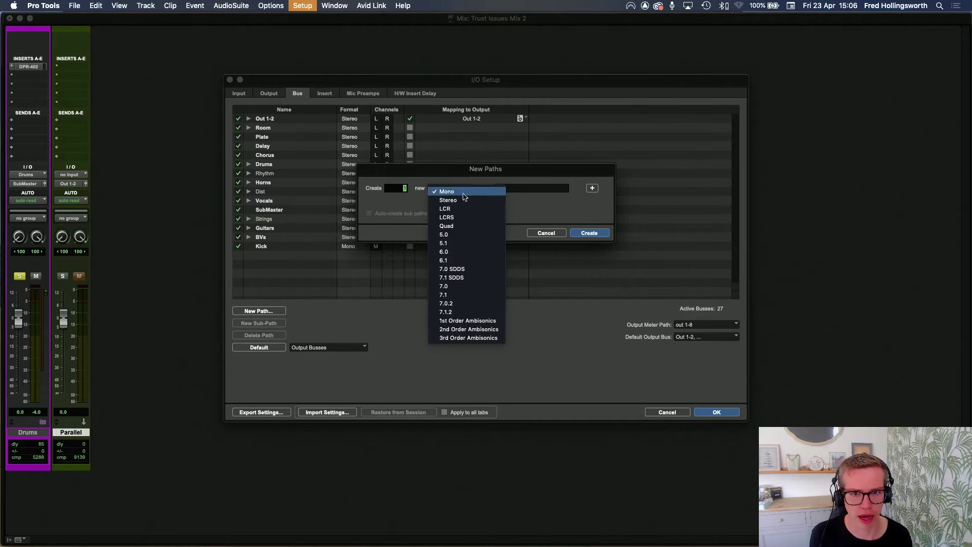
click(461, 201)
key(Tab)
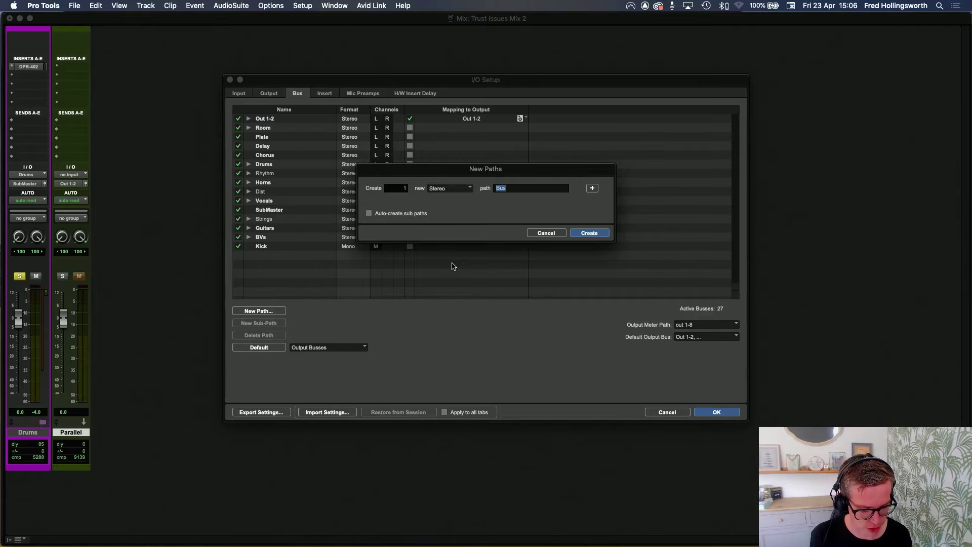
text(Parallel)
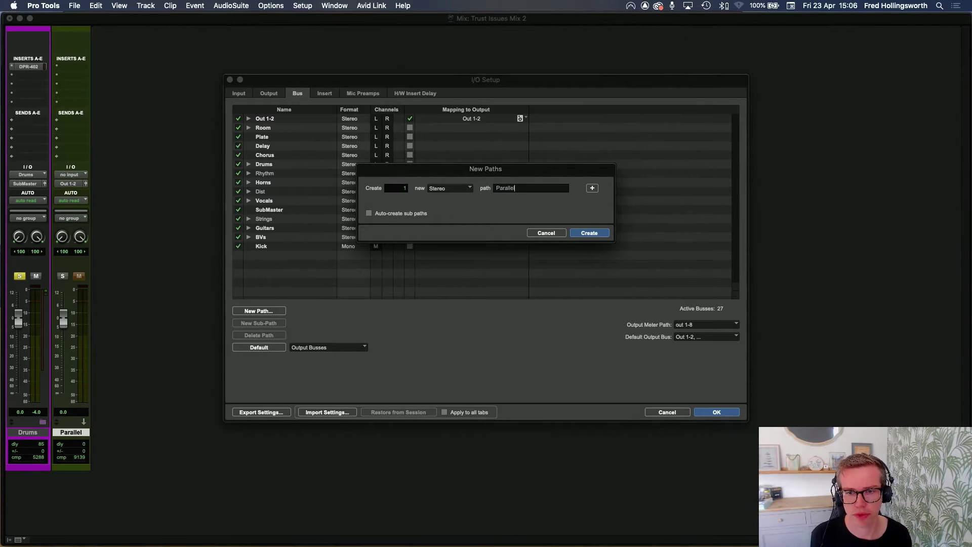
key(Return)
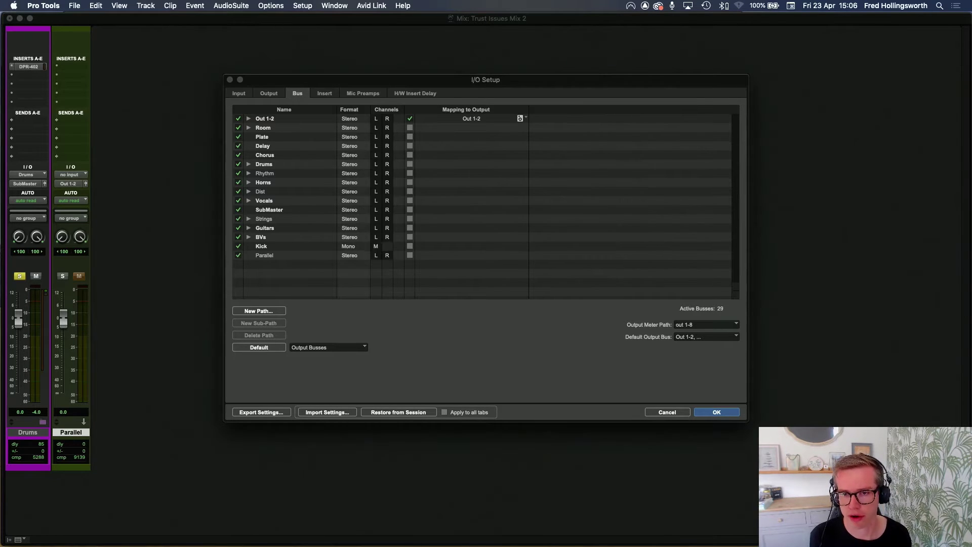
key(Return)
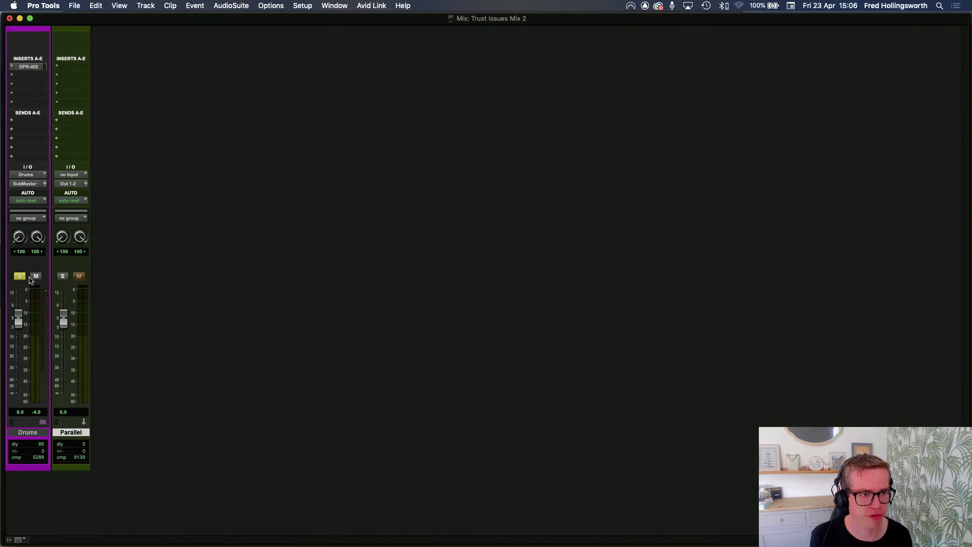
Step: Route the Drums track's send A to the Parallel (Stereo) bus
click(31, 125)
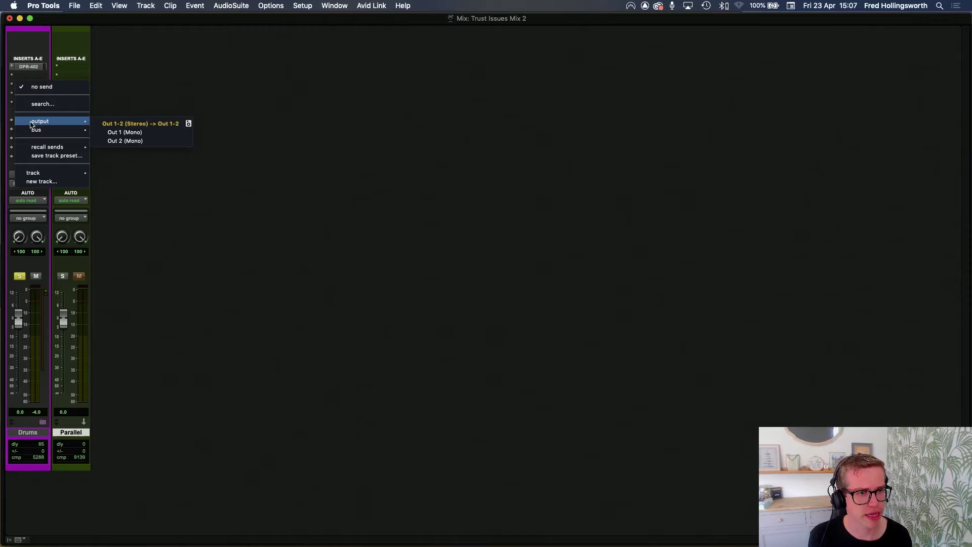
click(141, 189)
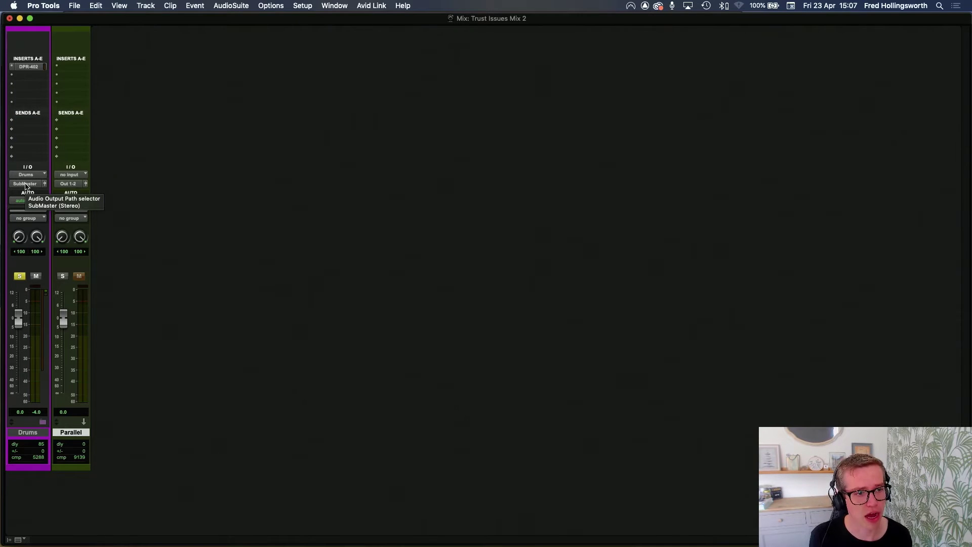
click(35, 130)
mouse_move(40, 131)
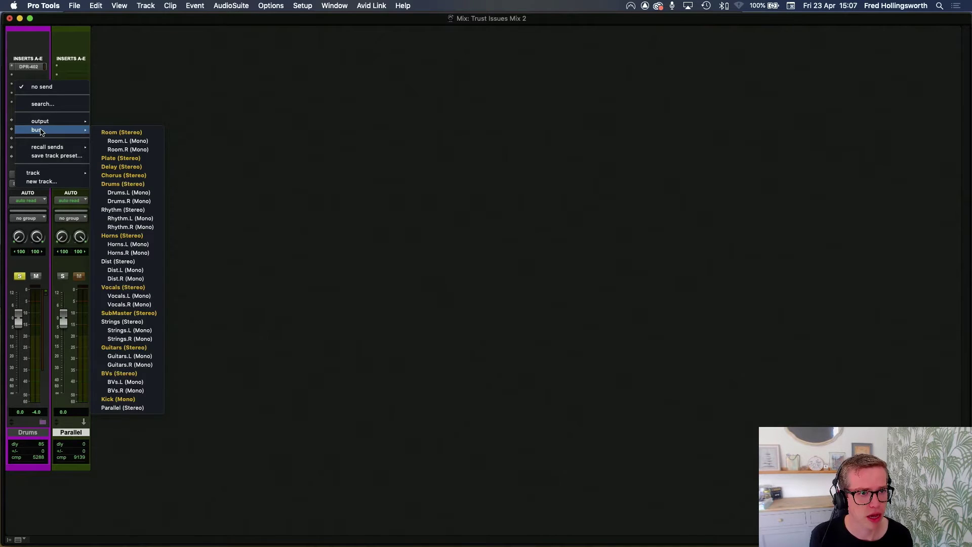
click(124, 407)
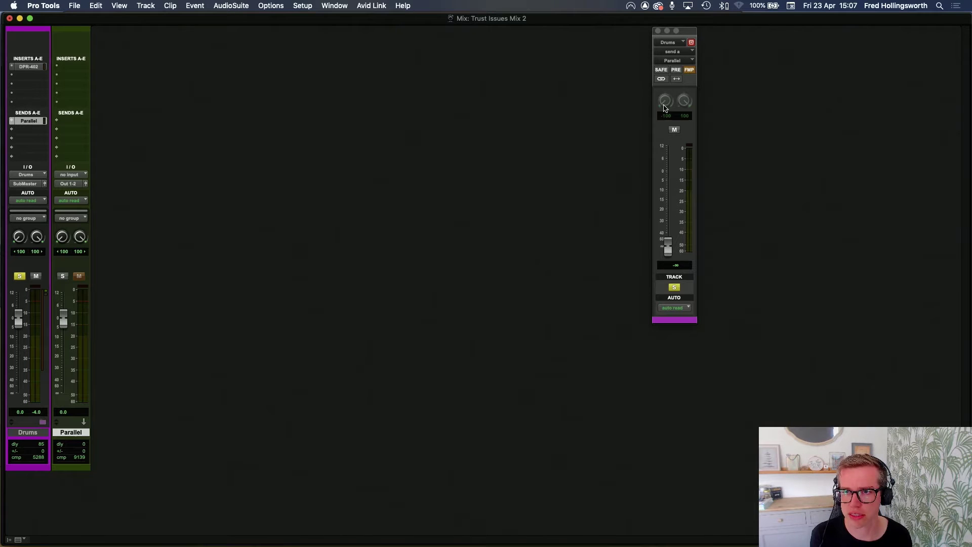
Step: Set the Drums send level to -2.0 dB and solo the Parallel track
drag(686, 32, 376, 50)
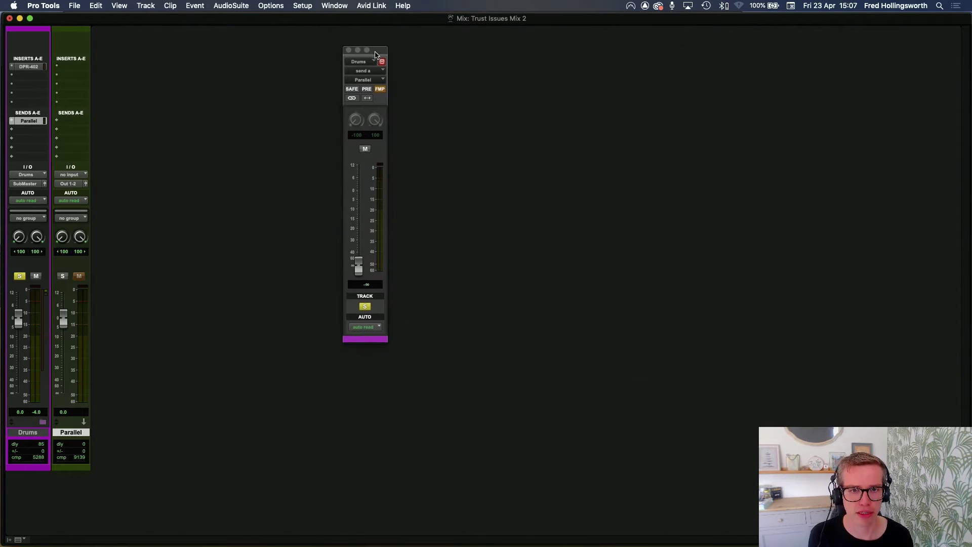
alt+click(358, 272)
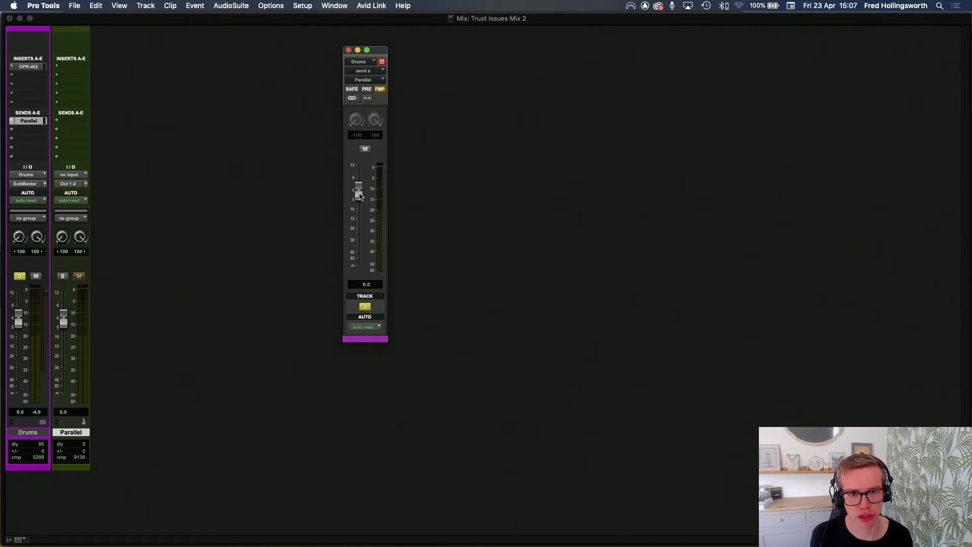
drag(358, 195, 359, 200)
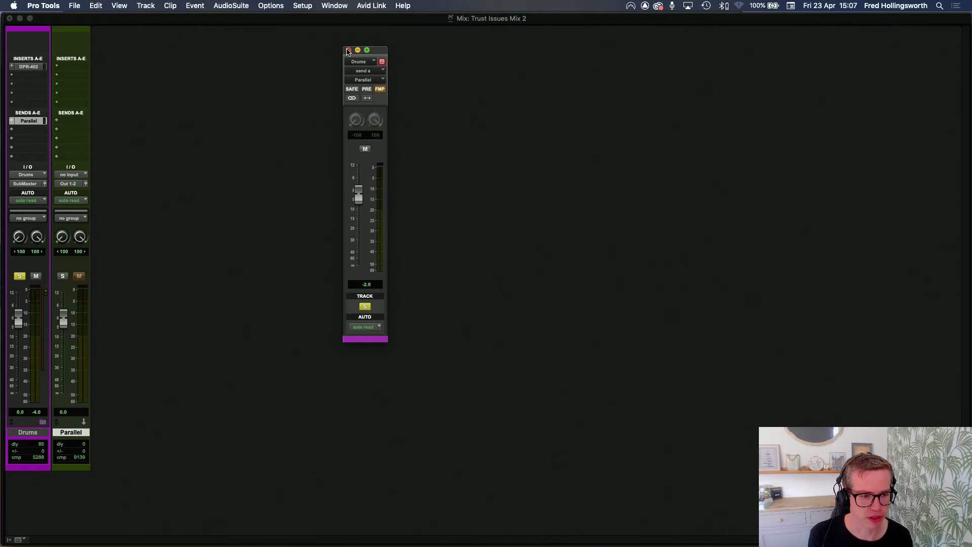
click(348, 50)
click(61, 275)
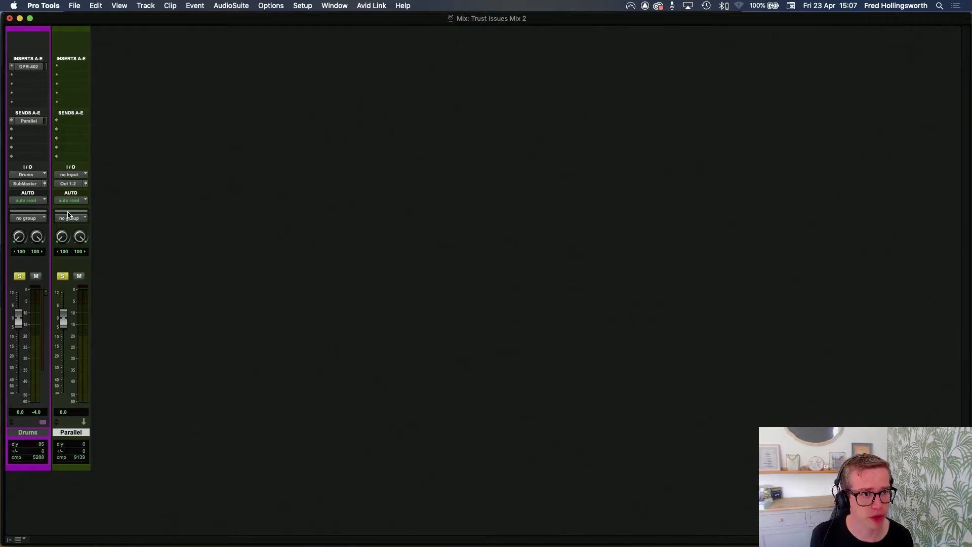
Step: Set the Parallel aux's input to the Parallel (Stereo) bus
click(75, 175)
mouse_move(91, 184)
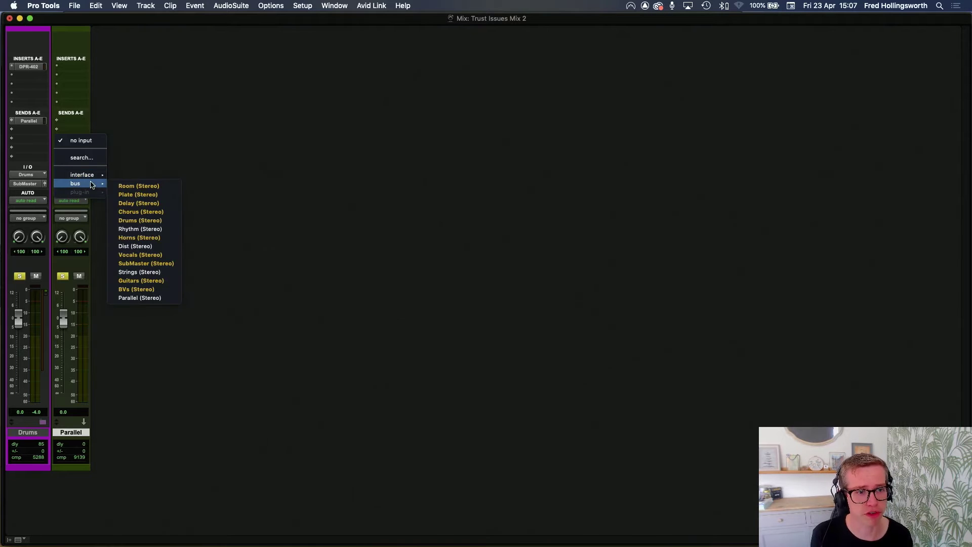
click(140, 299)
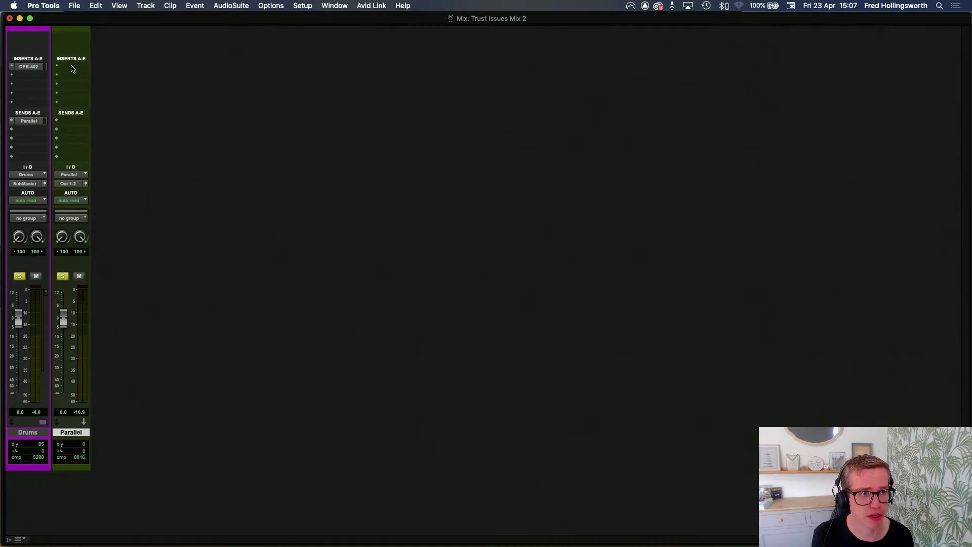
Step: Insert a Dyn3 Compressor/Limiter on the Parallel track's first insert
click(72, 69)
mouse_move(119, 67)
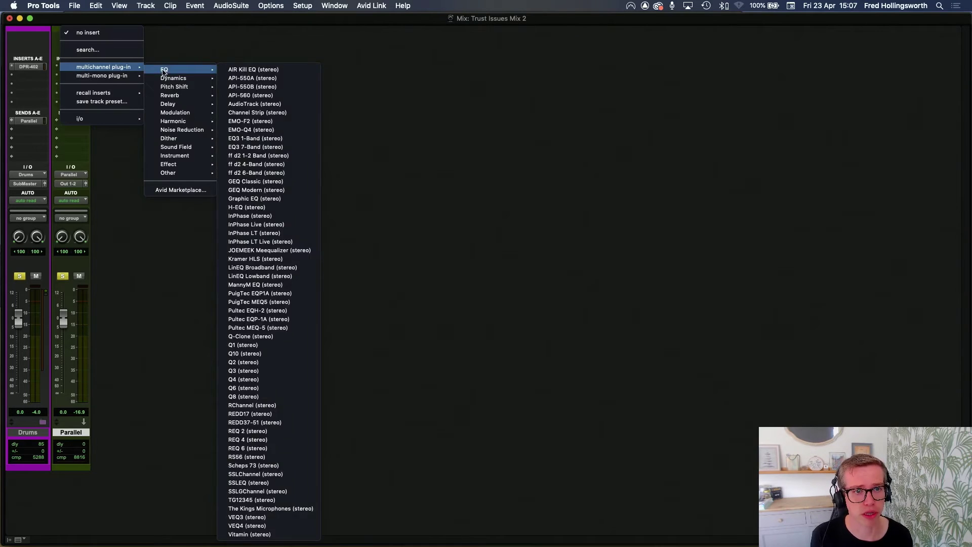
mouse_move(169, 77)
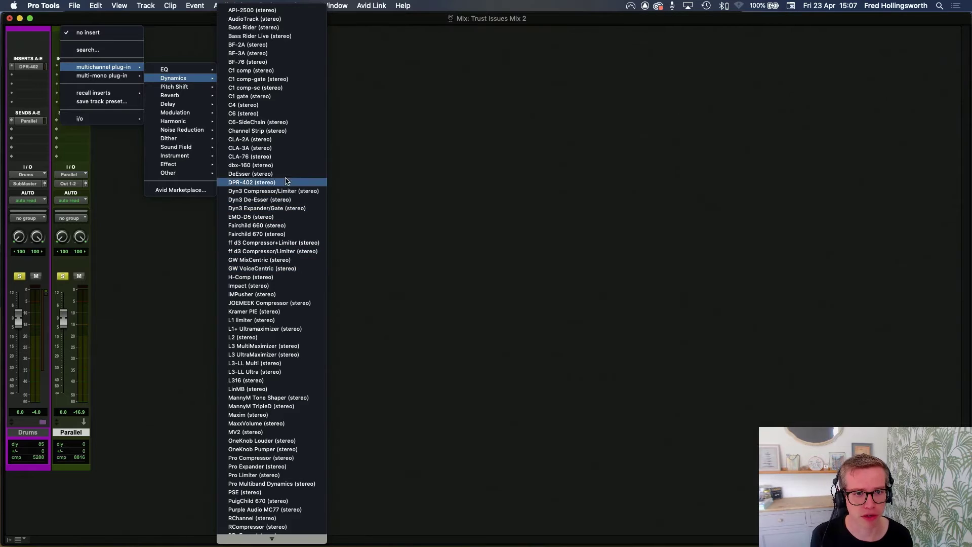
click(264, 191)
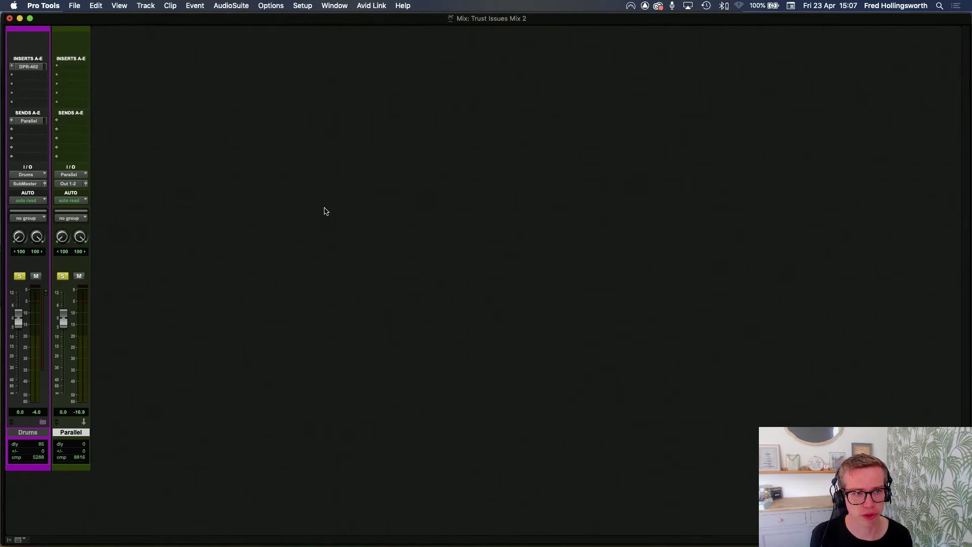
Step: Raise the compressor's ratio above its 3.0:1 default
drag(552, 20, 253, 125)
click(132, 344)
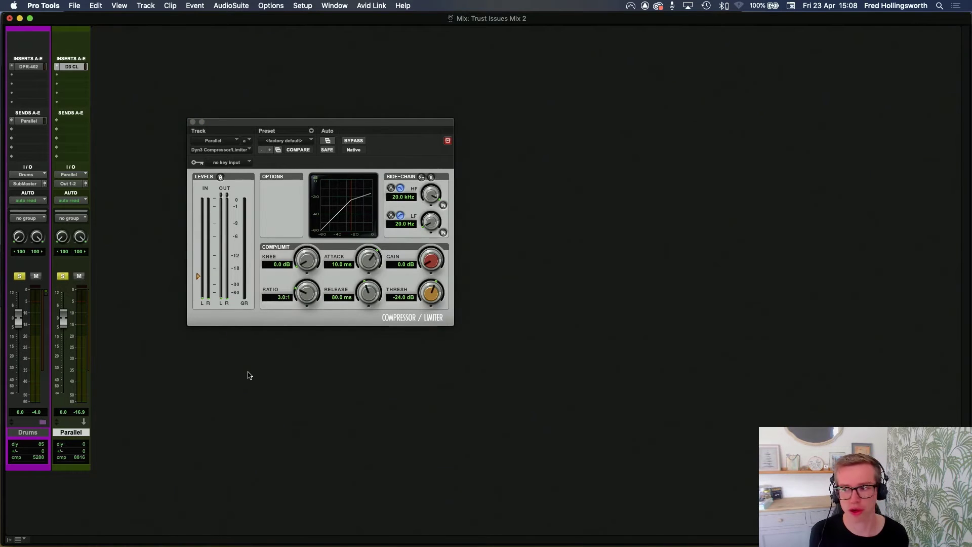
mouse_move(306, 297)
mouse_down()
mouse_move(305, 279)
mouse_move(303, 299)
mouse_up()
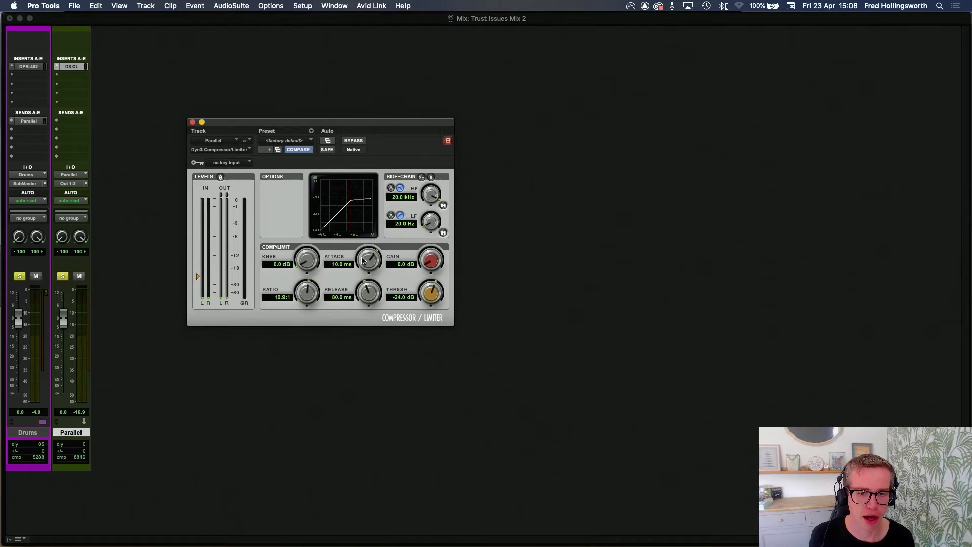
Step: Adjust attack and release, then lower the threshold toward -38.1 dB during playback
drag(364, 261, 369, 260)
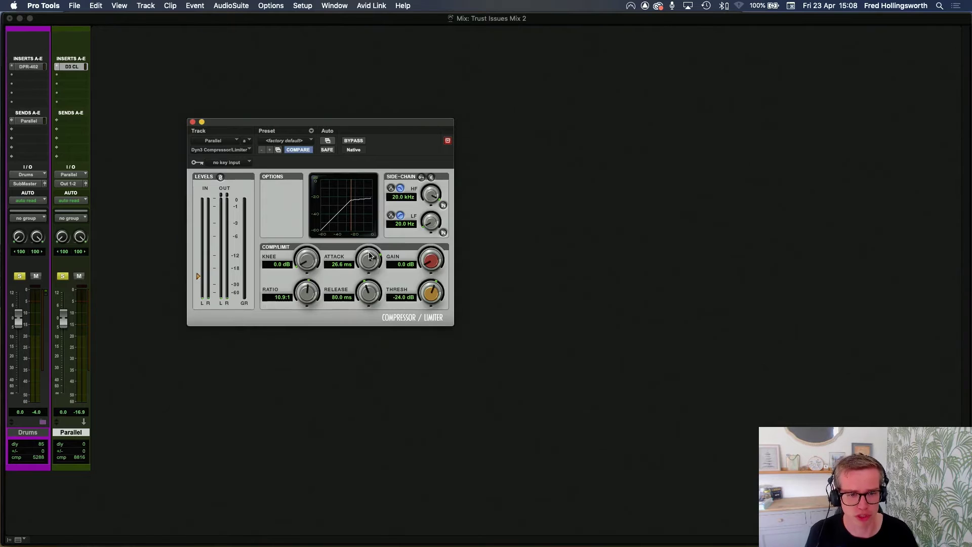
drag(365, 304, 365, 292)
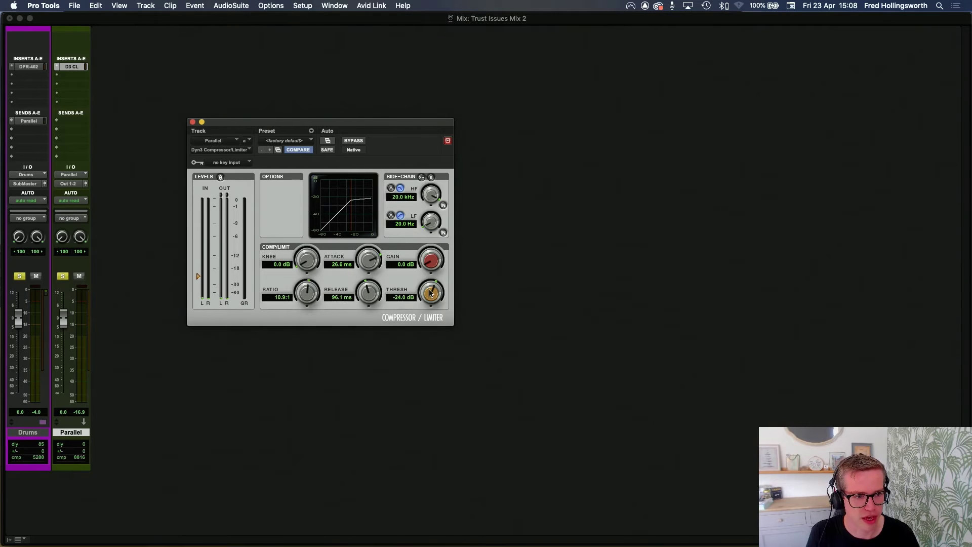
key(space)
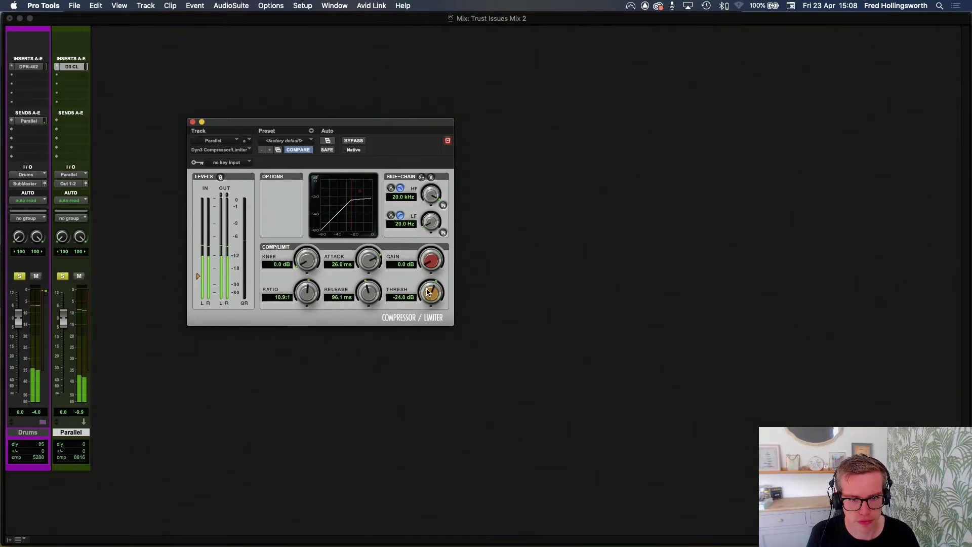
mouse_move(427, 292)
mouse_down()
mouse_move(418, 309)
mouse_move(422, 299)
mouse_up()
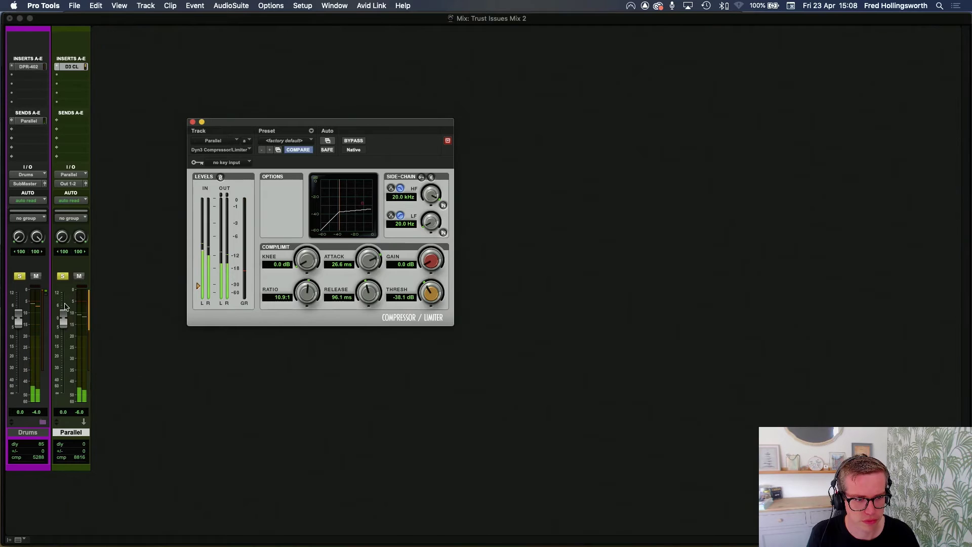
mouse_move(65, 307)
mouse_down()
mouse_move(69, 413)
mouse_move(69, 322)
mouse_up()
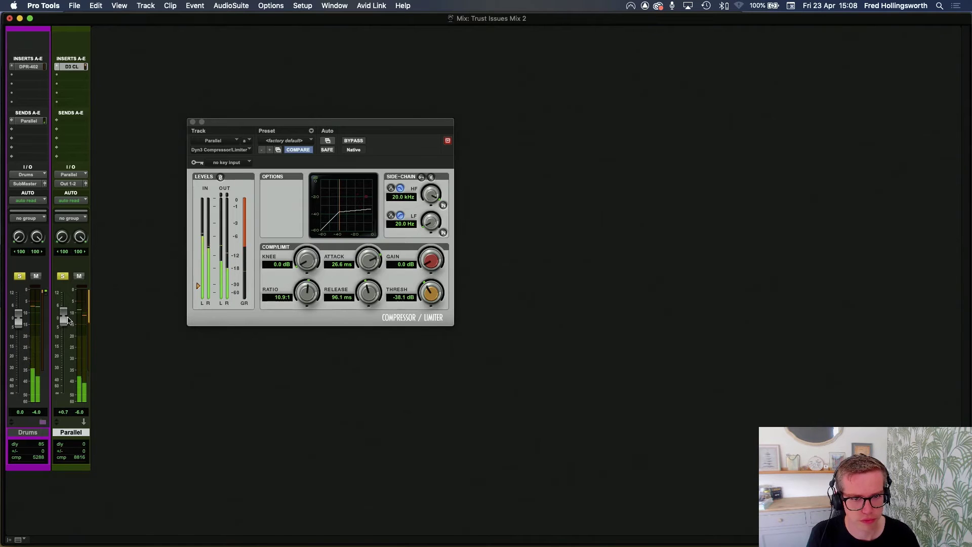
Step: Finish at 89.9 ms release, 6.5 dB gain and 14.3 ms attack, Parallel fader at -∞
drag(362, 299, 363, 300)
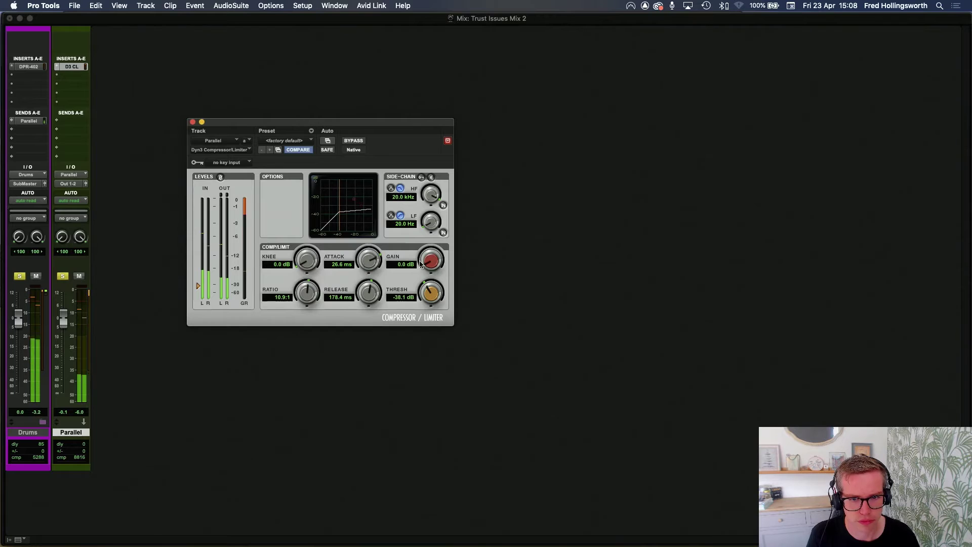
drag(419, 264, 425, 261)
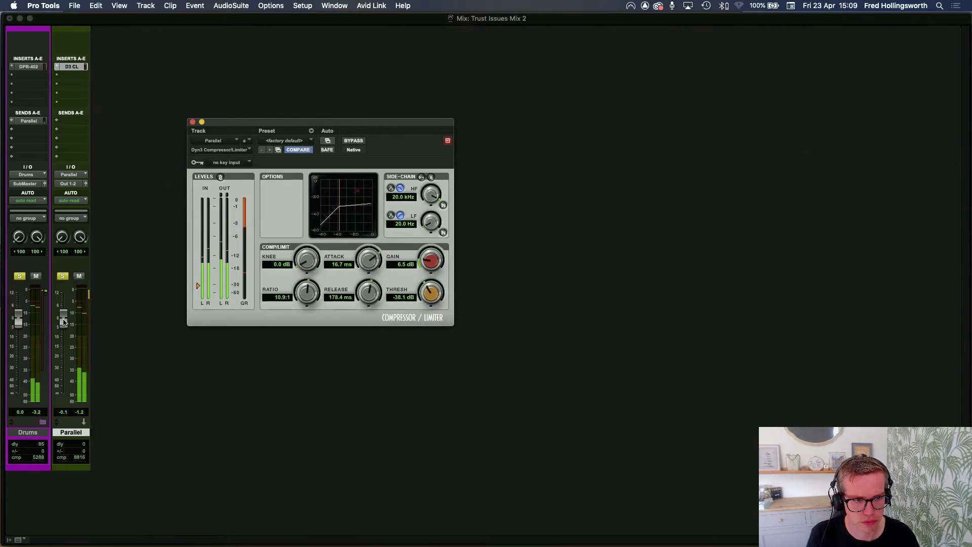
drag(64, 322, 66, 351)
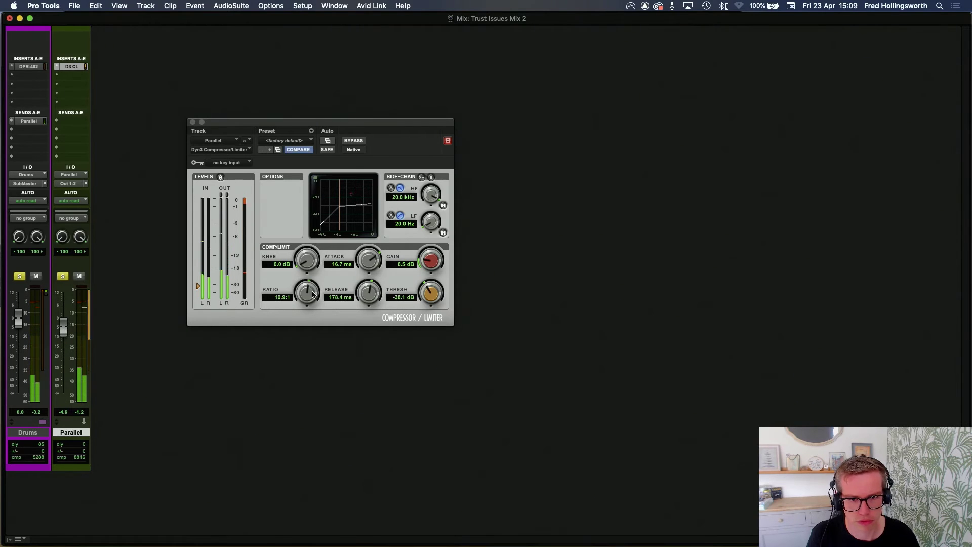
drag(367, 259, 367, 282)
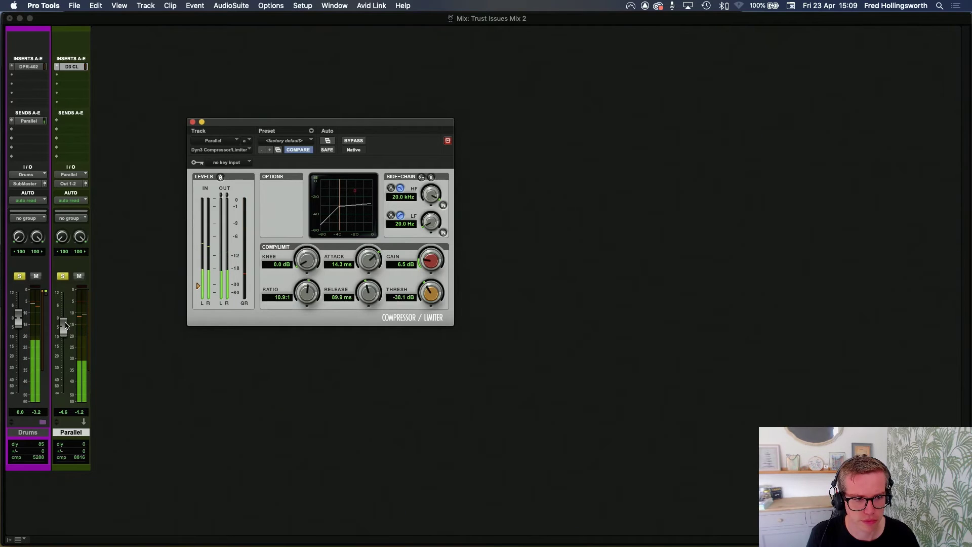
drag(63, 329, 60, 430)
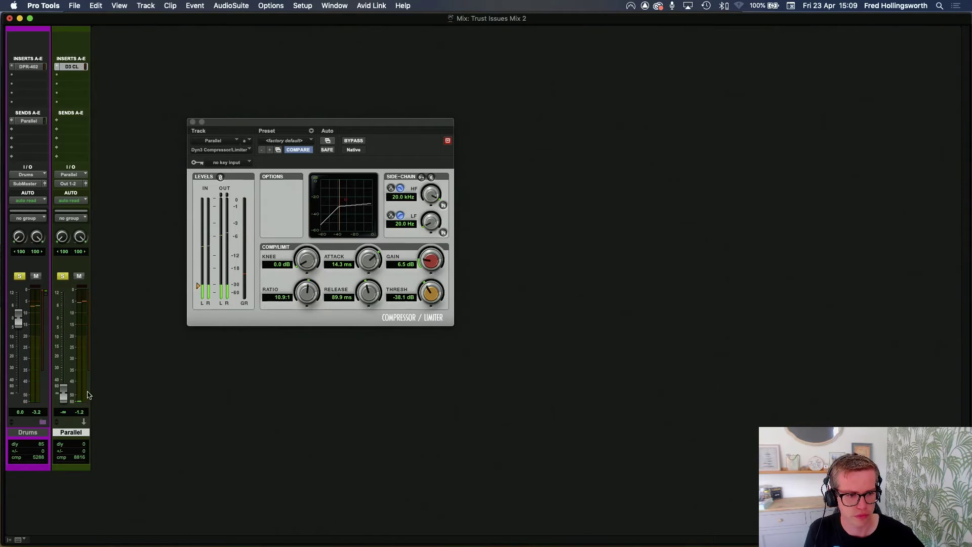
mouse_move(70, 395)
mouse_down()
mouse_move(63, 336)
mouse_move(61, 415)
mouse_move(69, 340)
mouse_move(64, 402)
mouse_up()
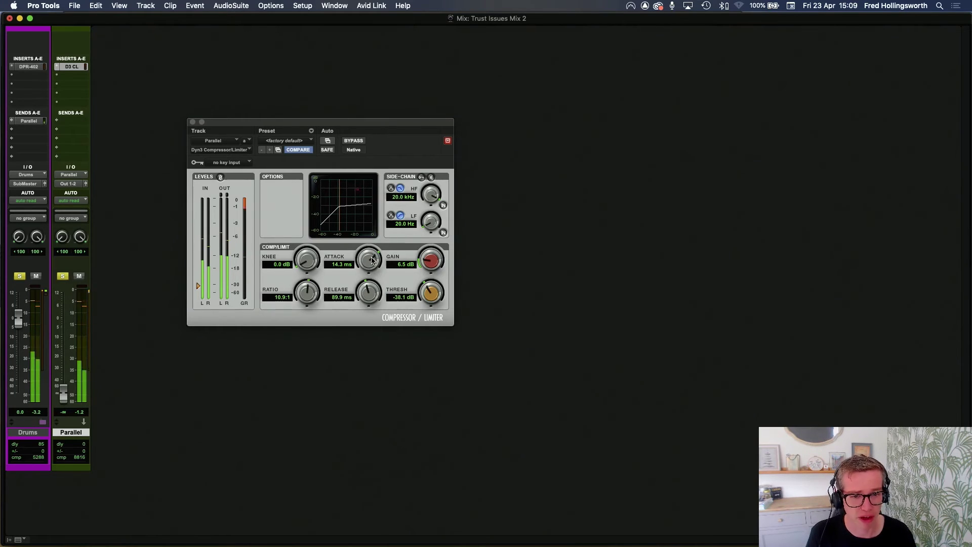
Step: Rework the compressor attack toward 16.3 ms, raising the Parallel fader to compare
drag(372, 260, 142, 355)
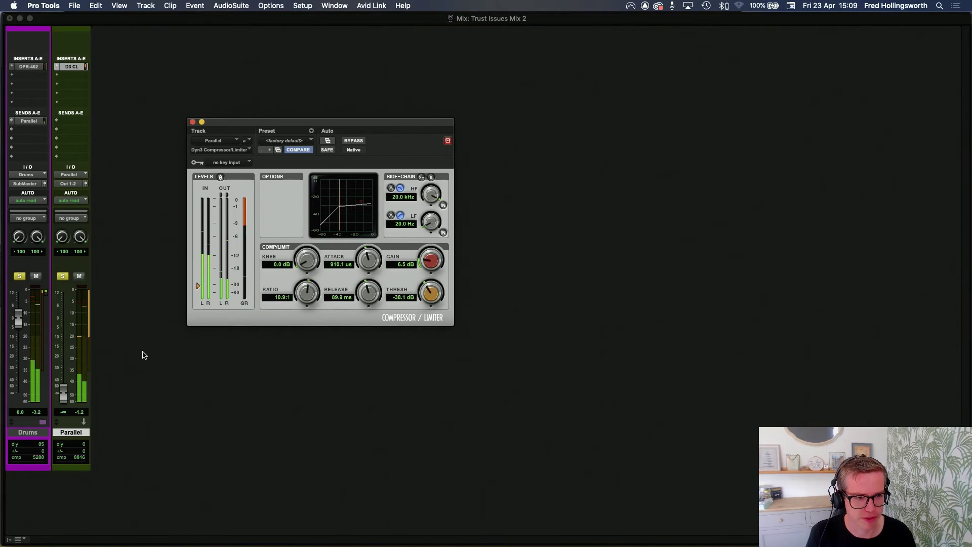
drag(65, 397, 65, 322)
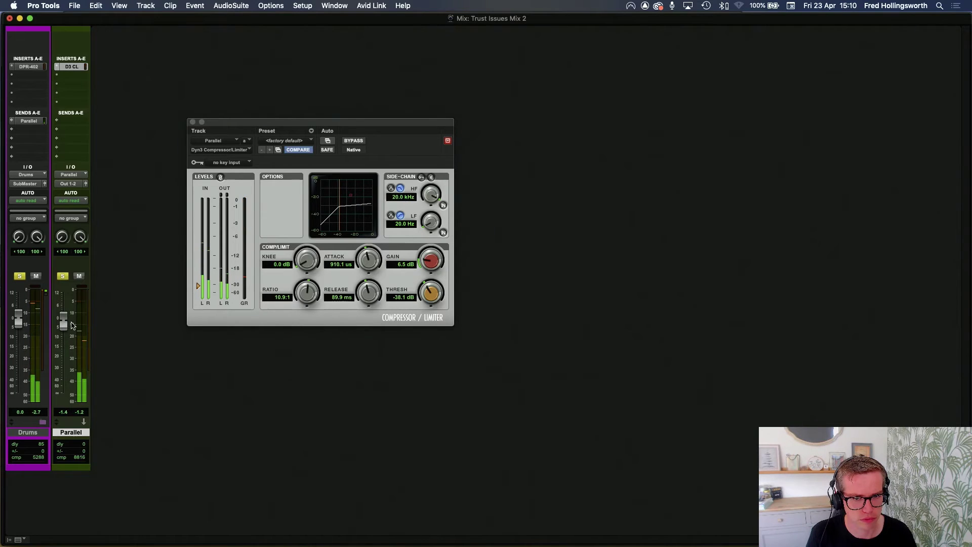
drag(359, 260, 373, 257)
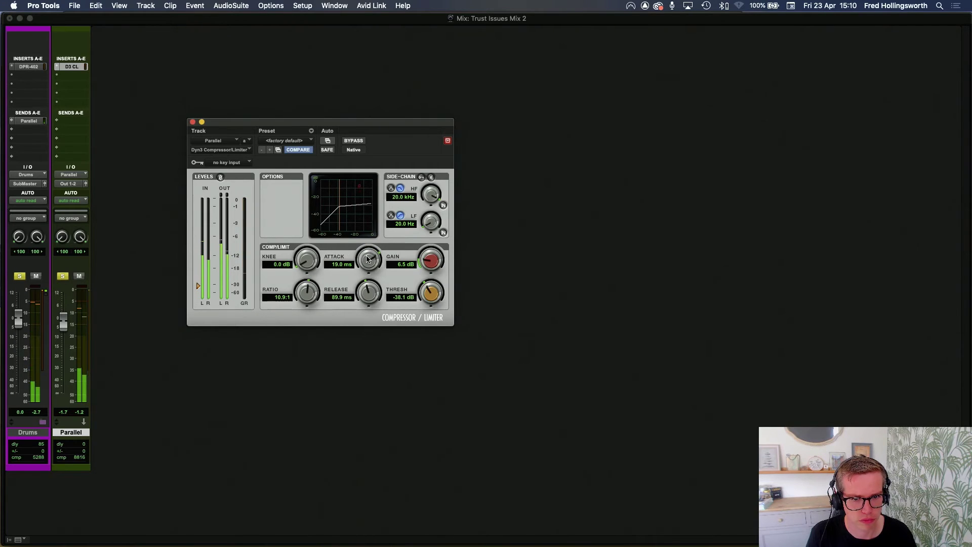
drag(363, 261, 367, 261)
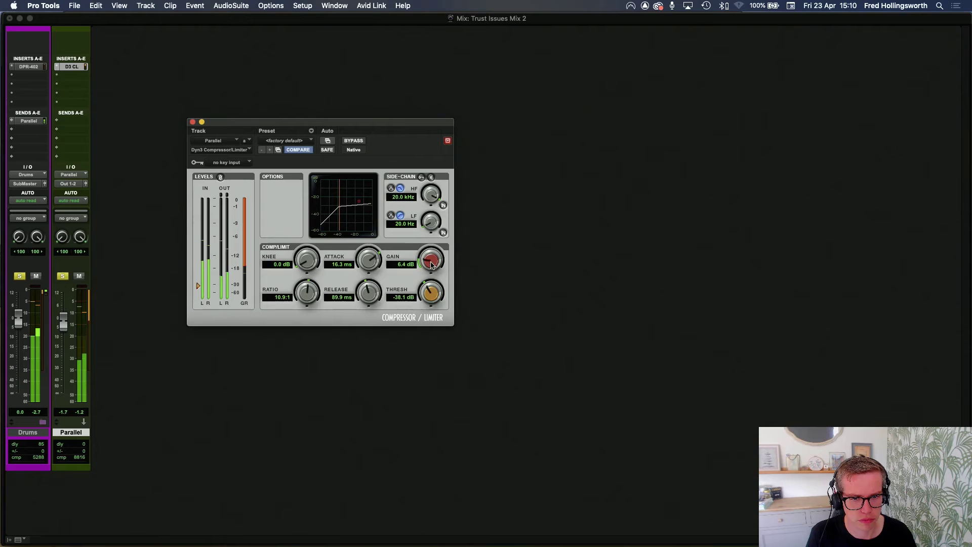
Step: Set 57.3 ms release, 7.9:1 ratio, -29.8 dB threshold, 5.9 dB gain; Parallel fader to -∞
drag(432, 265, 432, 265)
drag(369, 292, 368, 297)
drag(306, 295, 306, 294)
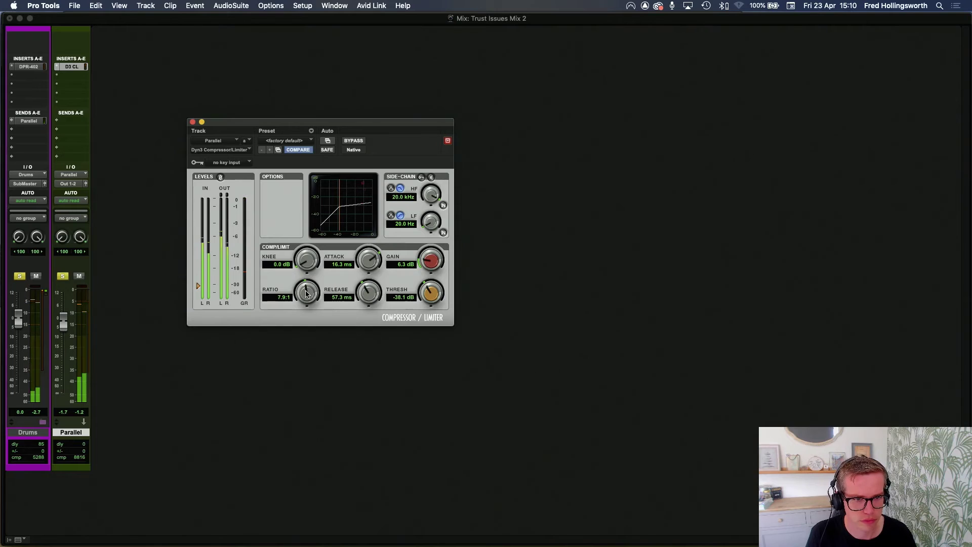
drag(431, 294, 424, 266)
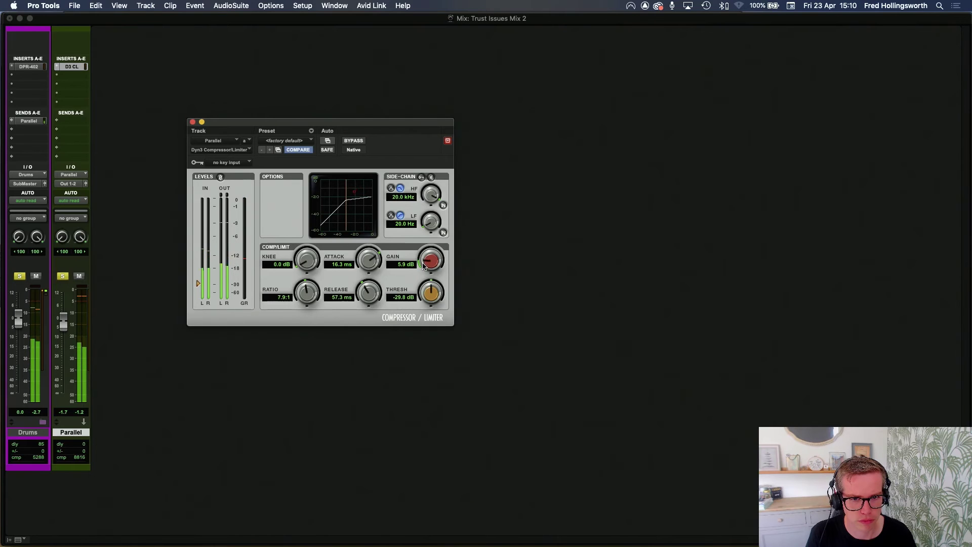
drag(64, 322, 63, 421)
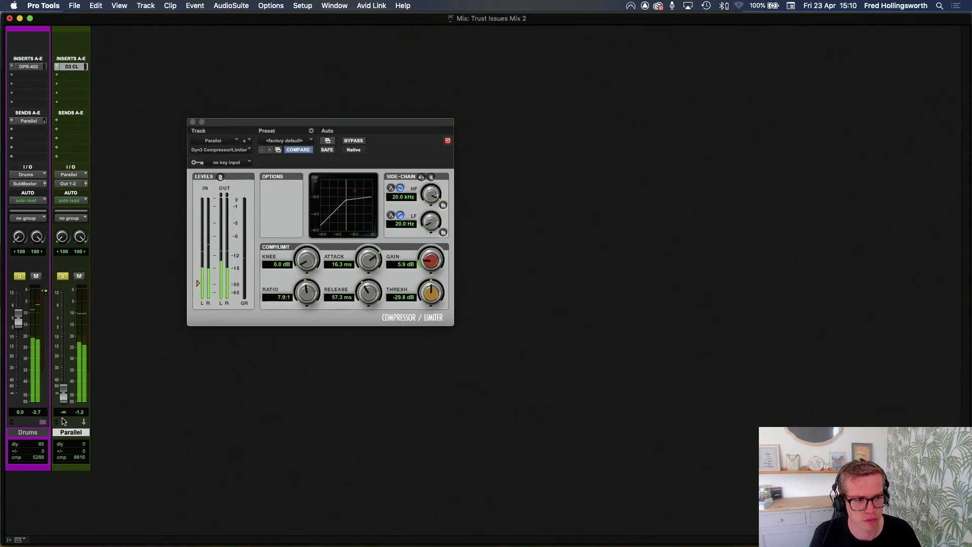
Step: Ride the Parallel fader up from -∞ during playback and settle it at -12.1 dB
drag(63, 392, 65, 422)
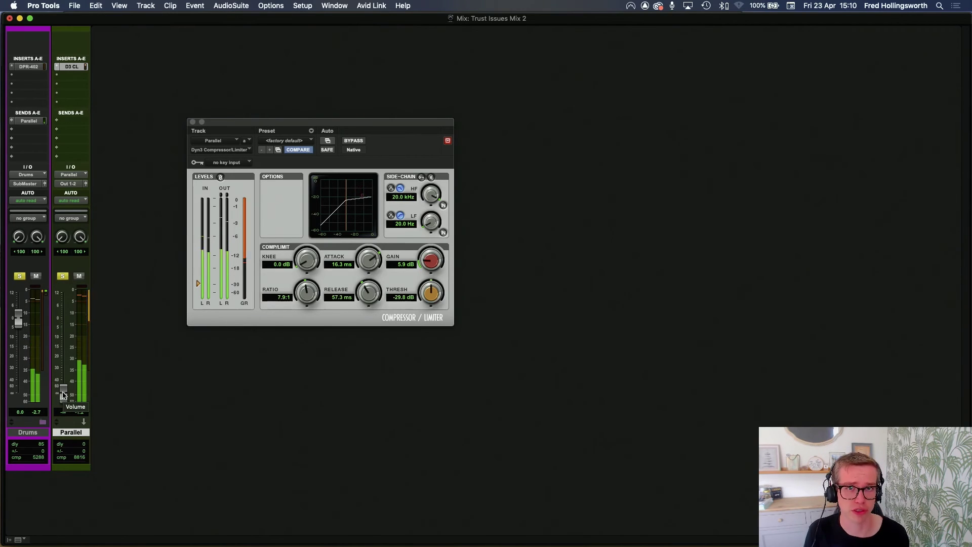
mouse_move(63, 395)
mouse_down()
mouse_move(64, 316)
mouse_move(64, 394)
mouse_up()
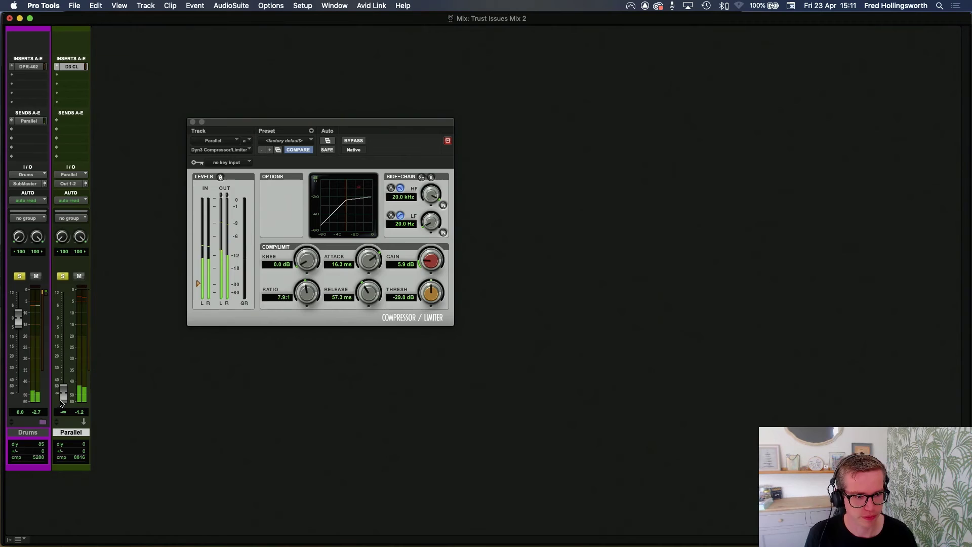
drag(63, 400, 61, 347)
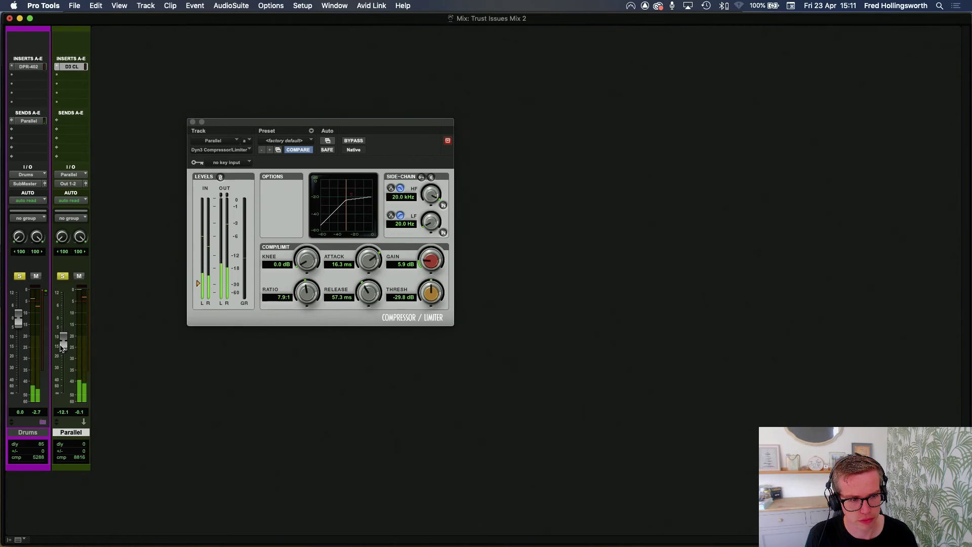
Step: Unmute the Parallel aux, comparing the blend muted and unmuted
click(79, 276)
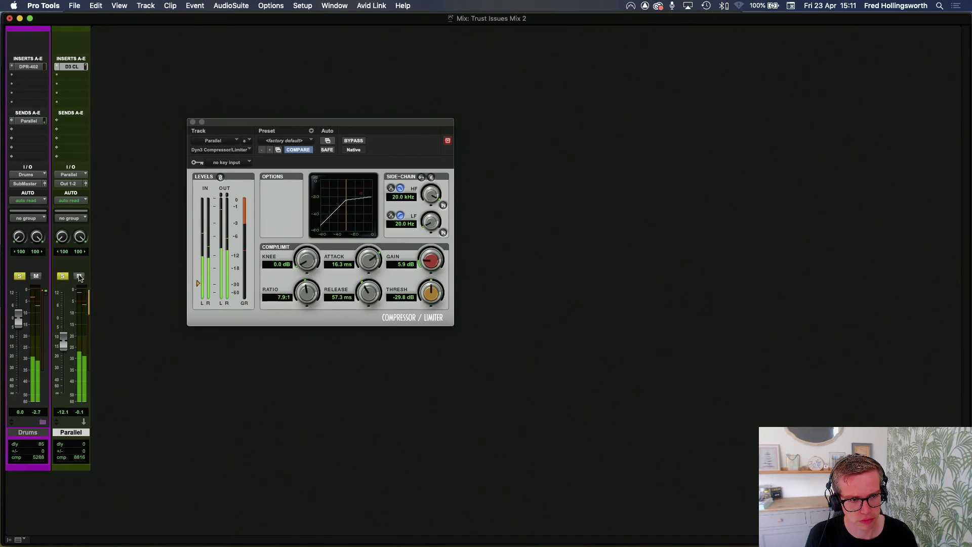
click(79, 276)
click(79, 276)
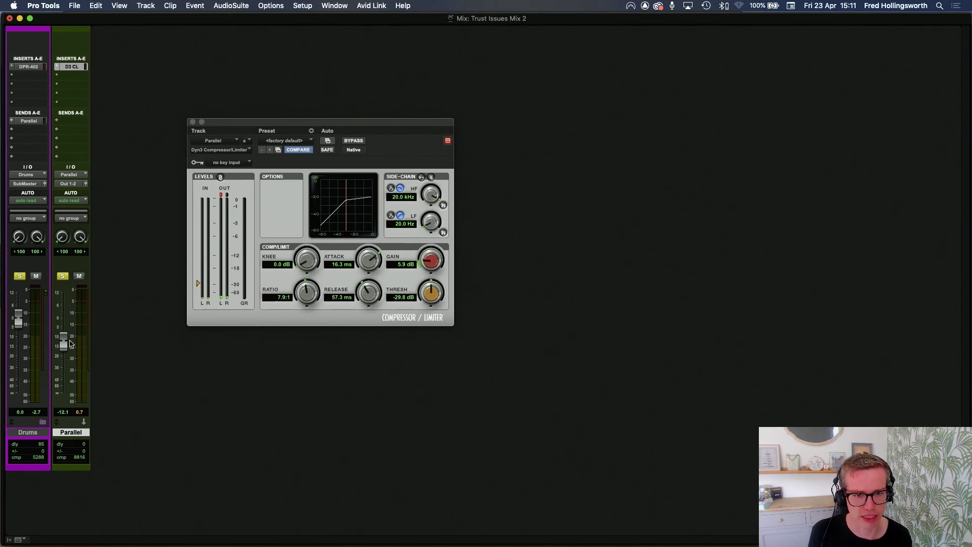
Step: Clear the Dyn3 clip indicator and lower the makeup gain to 4.1 dB
click(222, 198)
drag(423, 262, 427, 262)
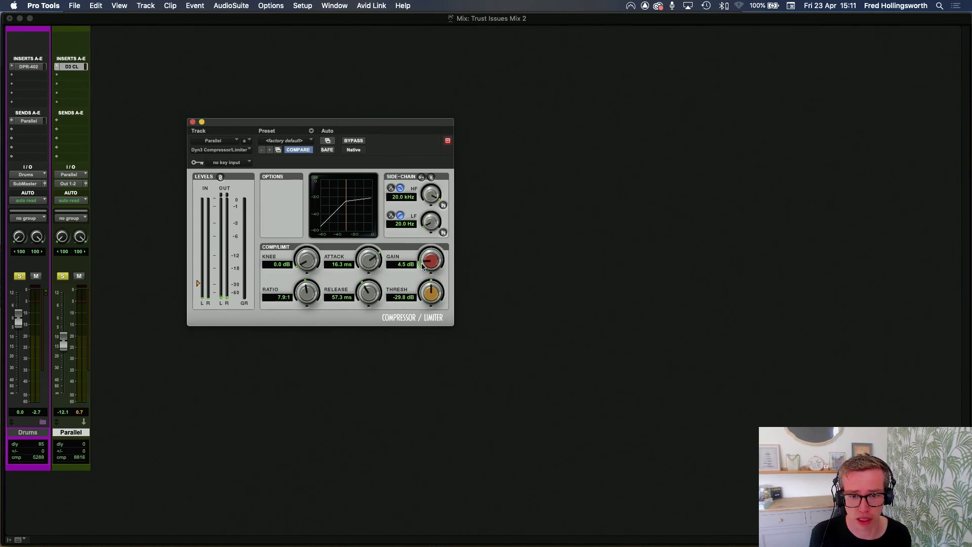
drag(424, 264, 424, 267)
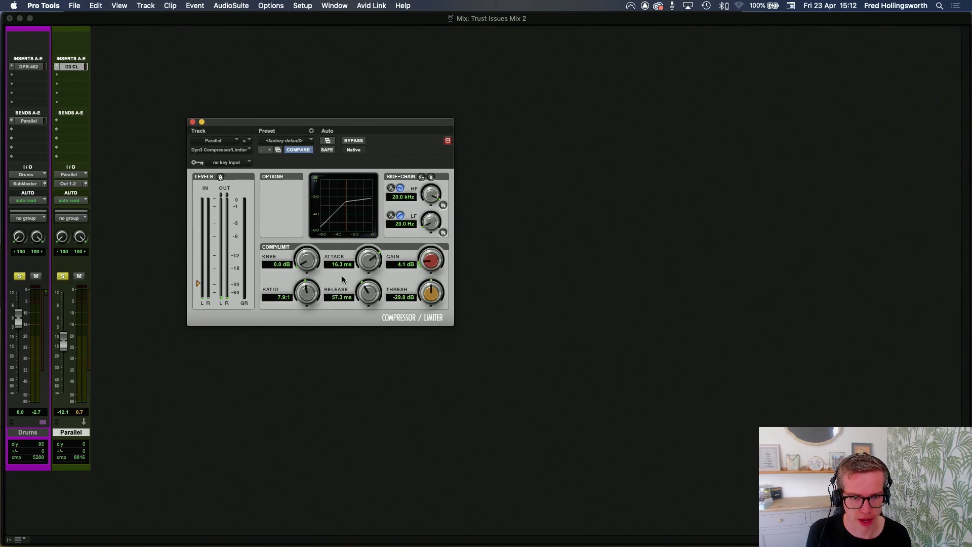
key(space)
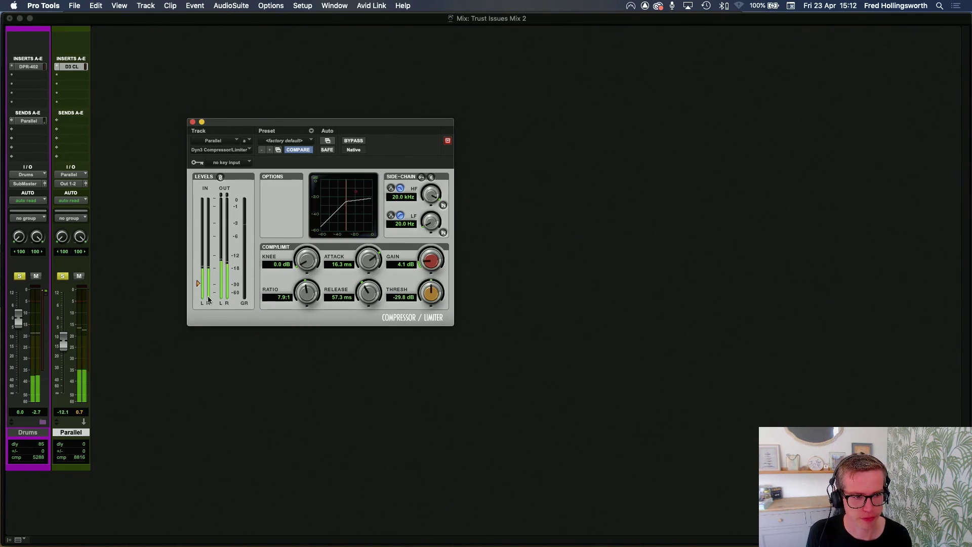
click(79, 277)
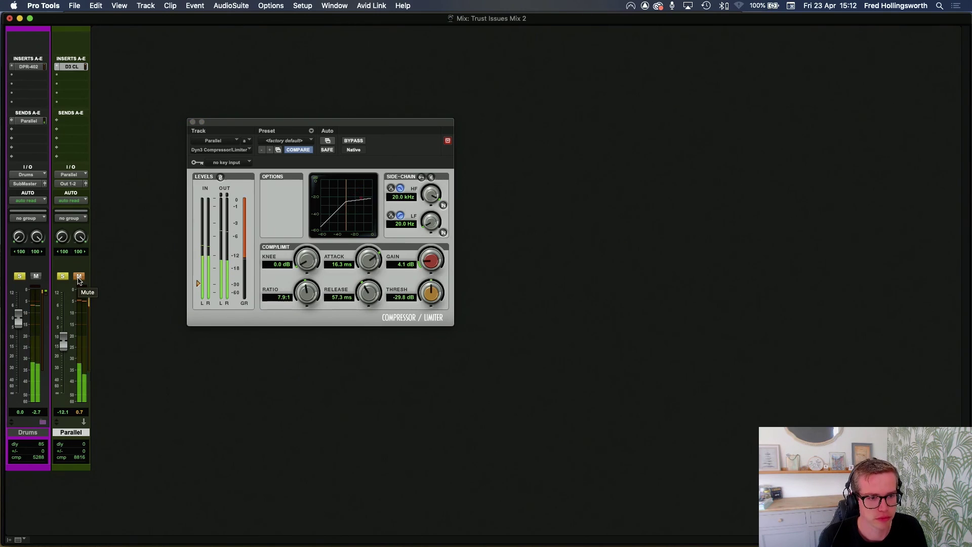
click(80, 276)
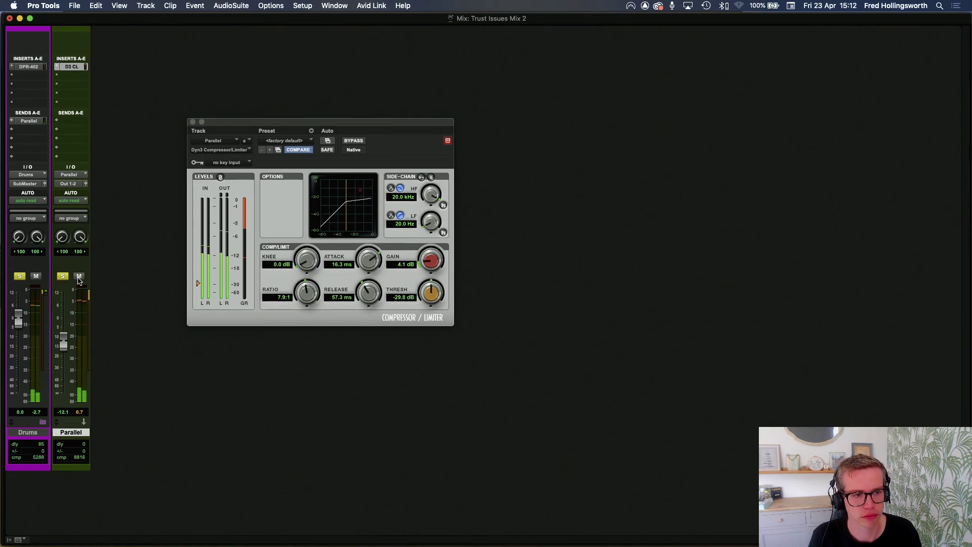
click(80, 276)
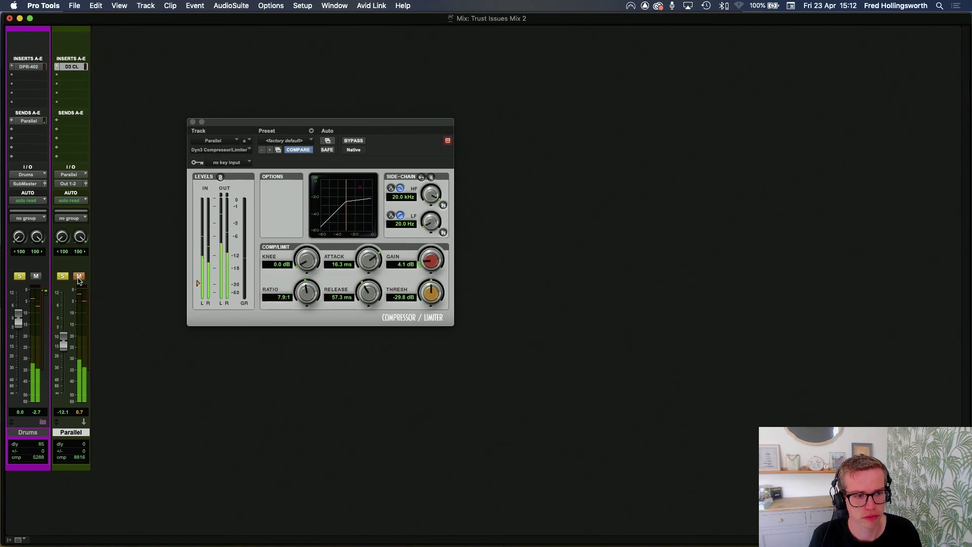
click(79, 276)
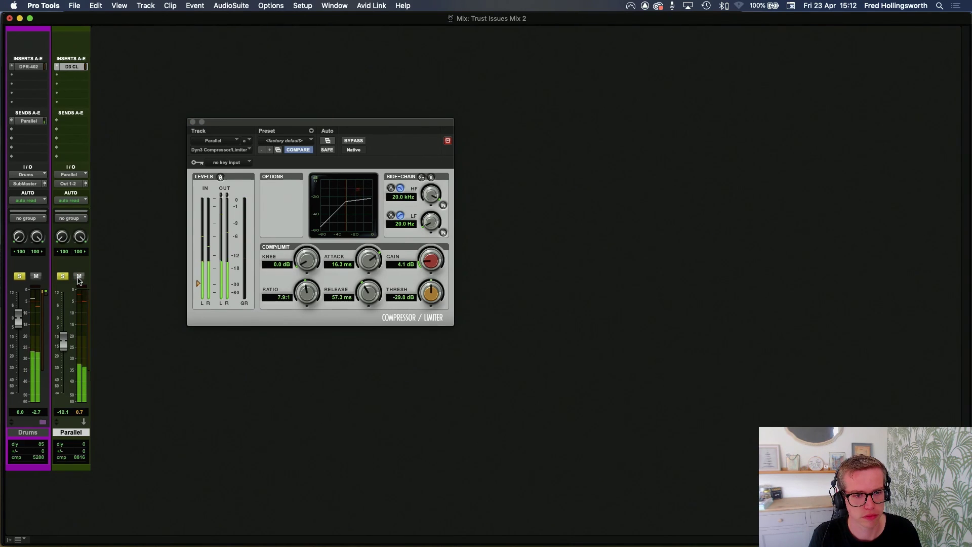